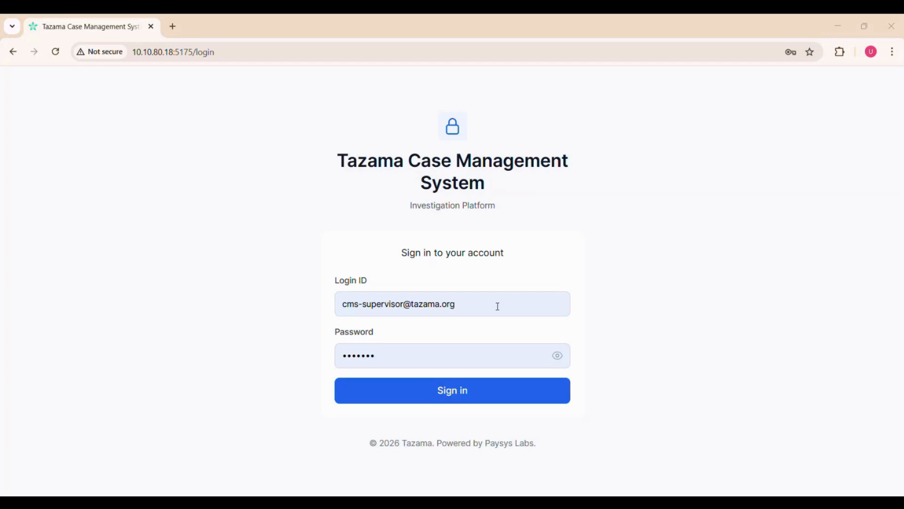
Sign in with the prefilled supervisor account and open the details of CASE-13 from the cases list.
click(455, 403)
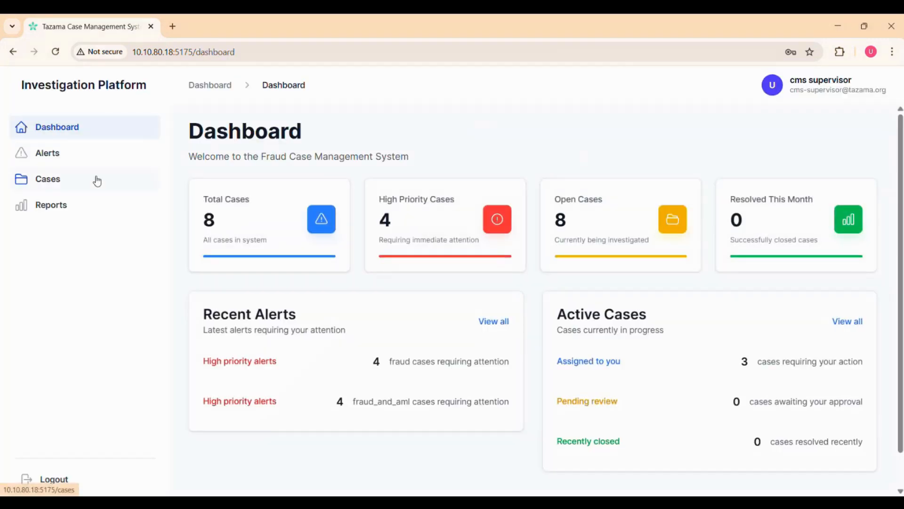
click(97, 180)
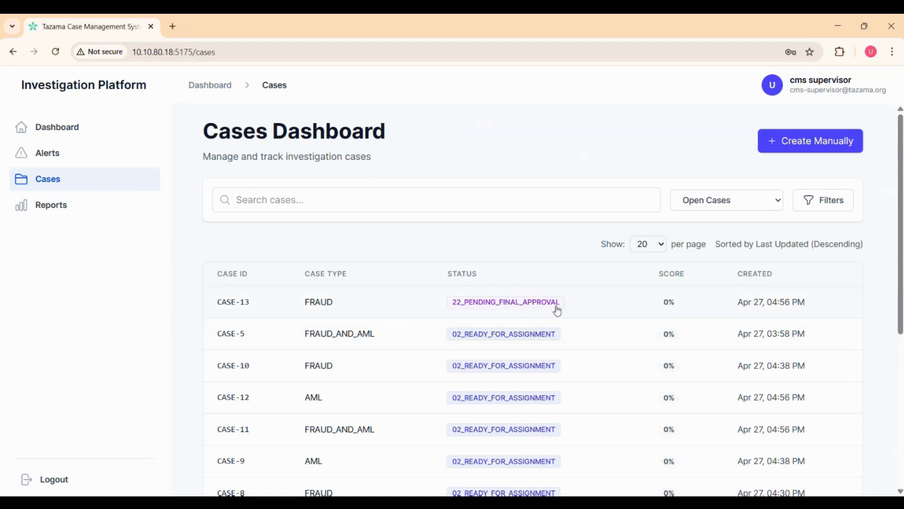
click(390, 301)
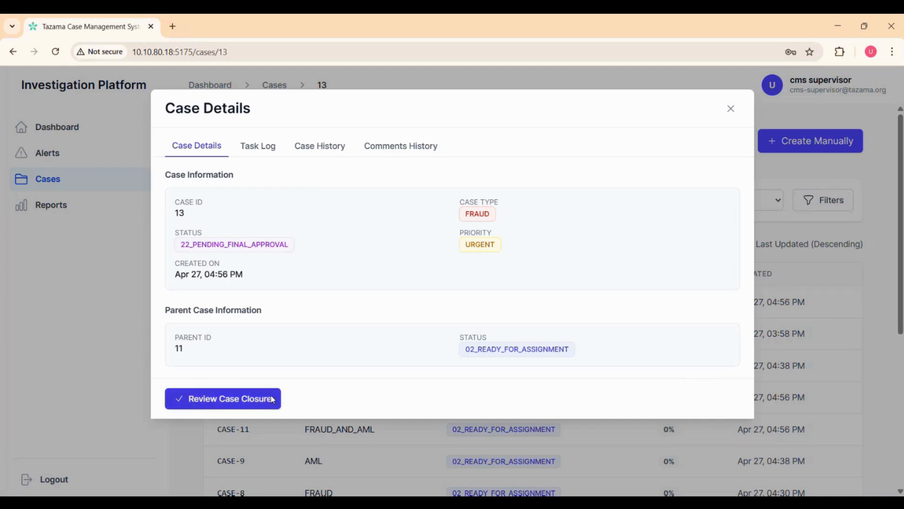
Review the task log, case history timeline and comments history of CASE-13.
click(262, 153)
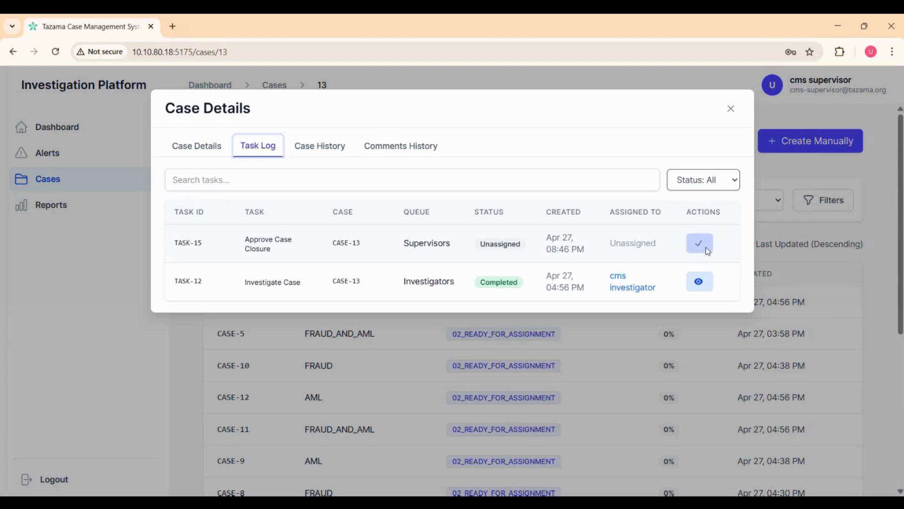
click(307, 146)
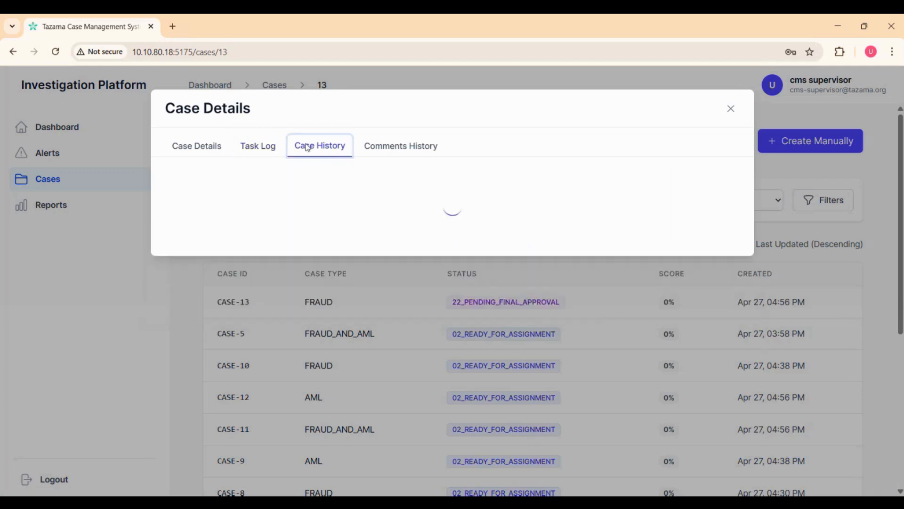
scroll(437, 334, down, 3)
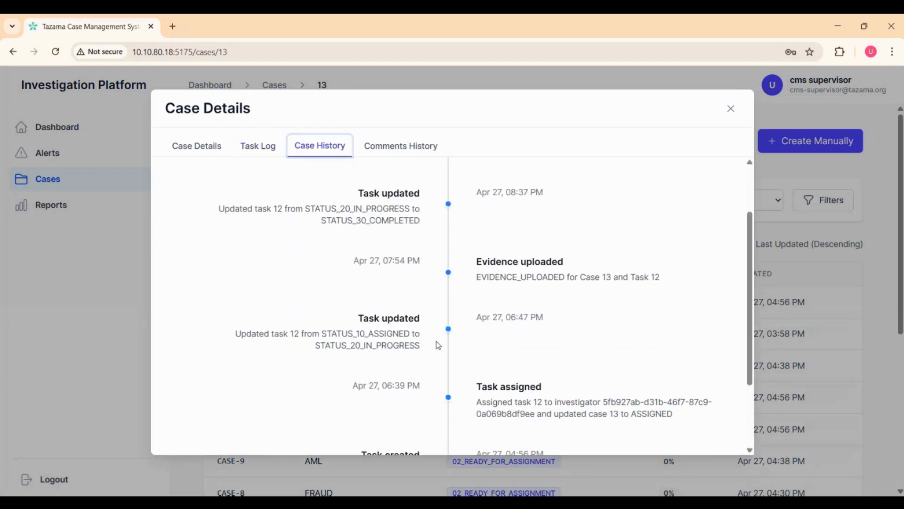
scroll(437, 343, up, 3)
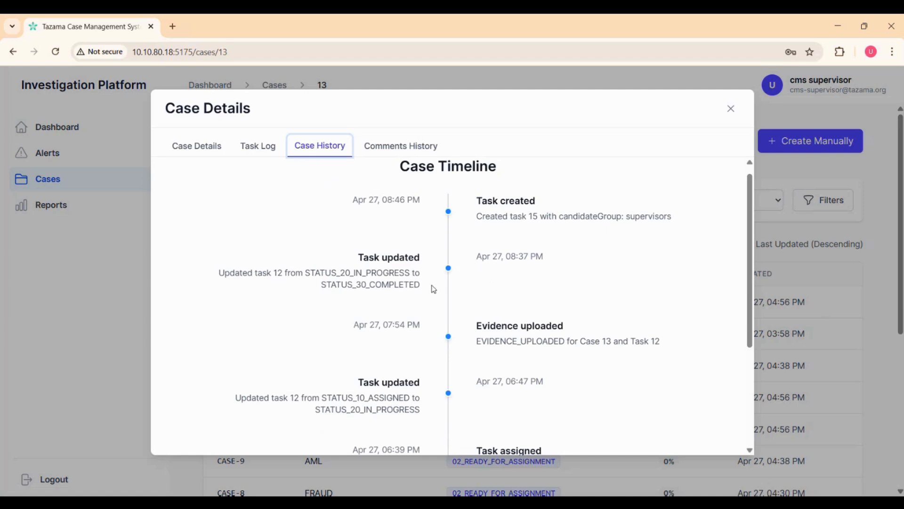
scroll(420, 303, down, 3)
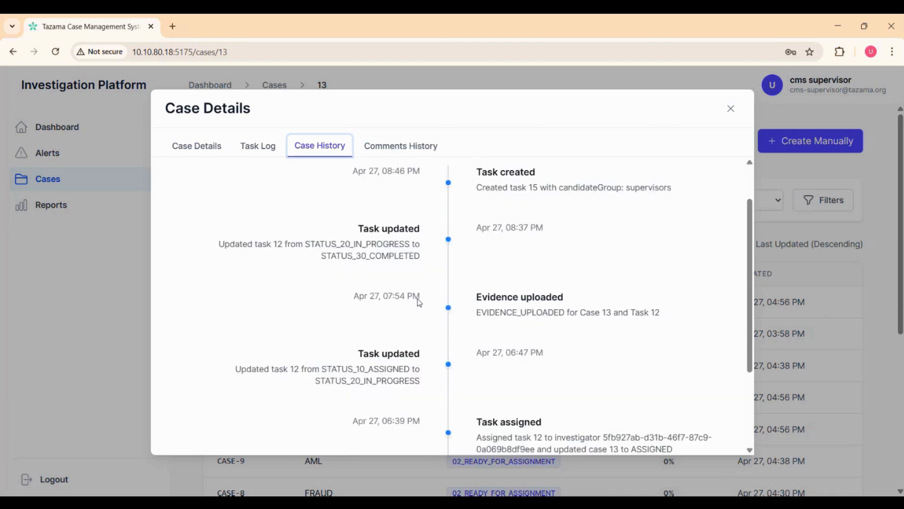
scroll(419, 299, down, 1)
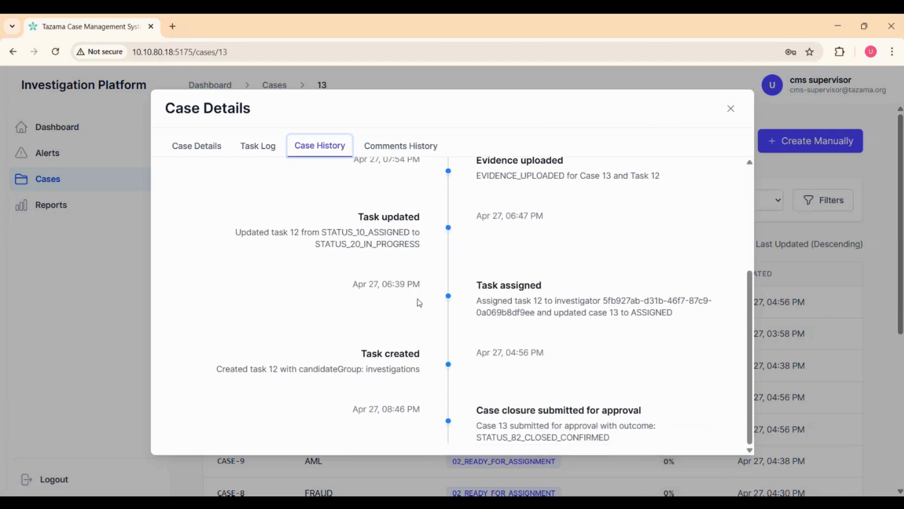
scroll(419, 303, up, 3)
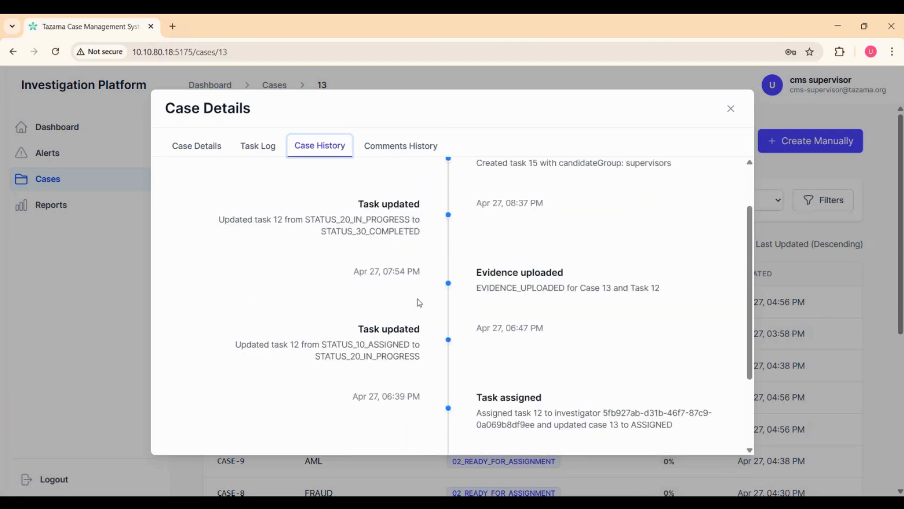
scroll(420, 302, down, 3)
scroll(418, 299, up, 4)
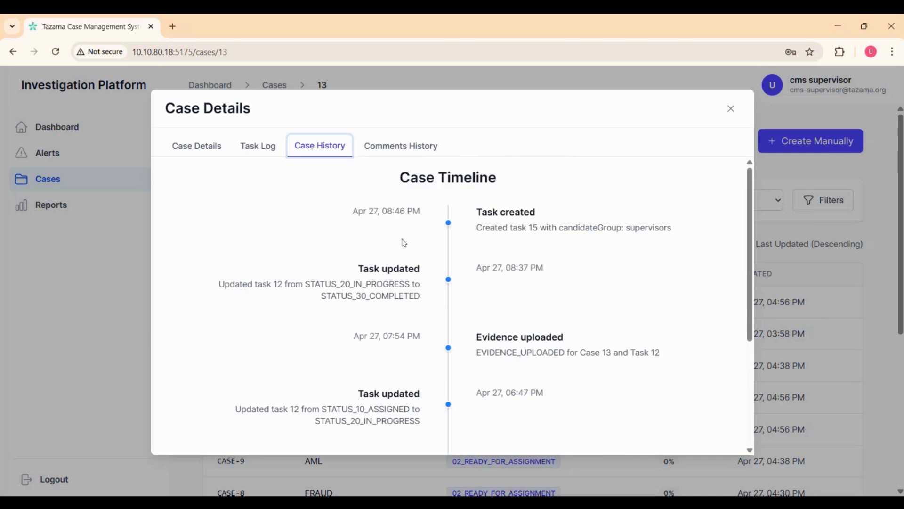
click(383, 139)
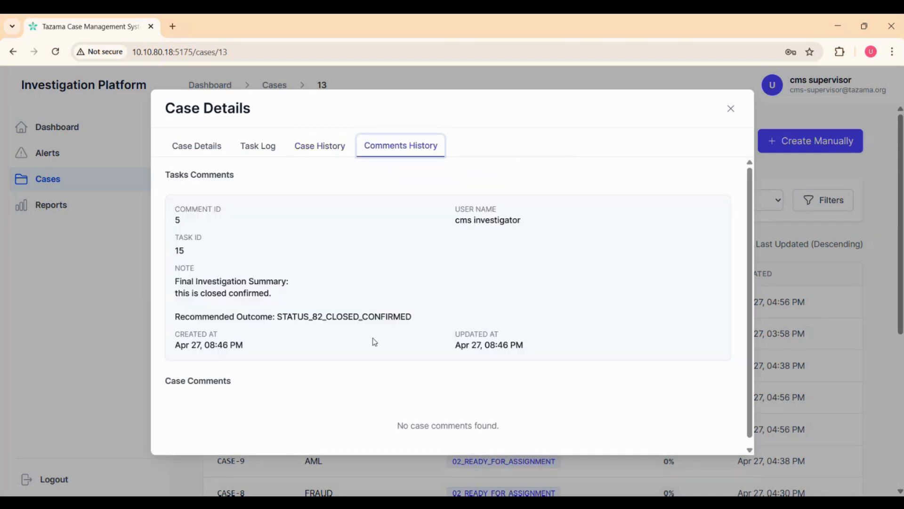
scroll(374, 341, down, 1)
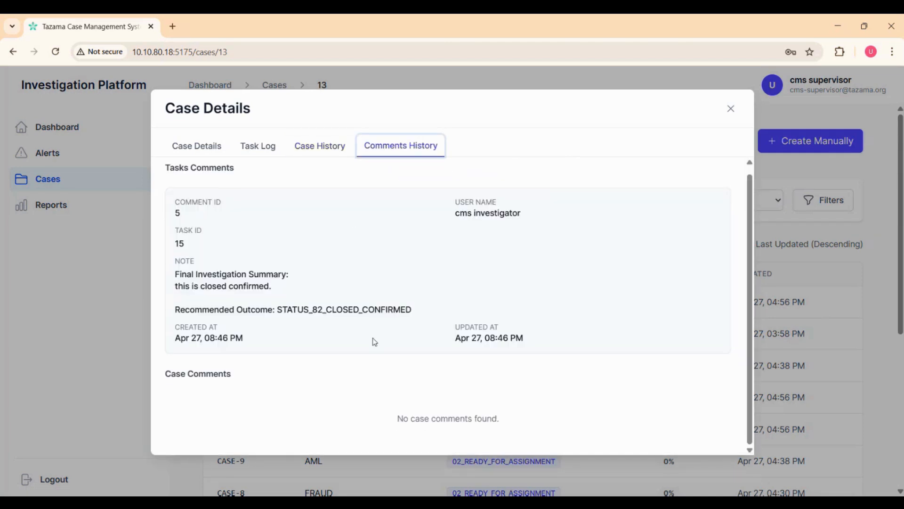
Open the closure review from the Approve Case Closure task, examine its rejection and approval forms, and cancel the review.
click(262, 148)
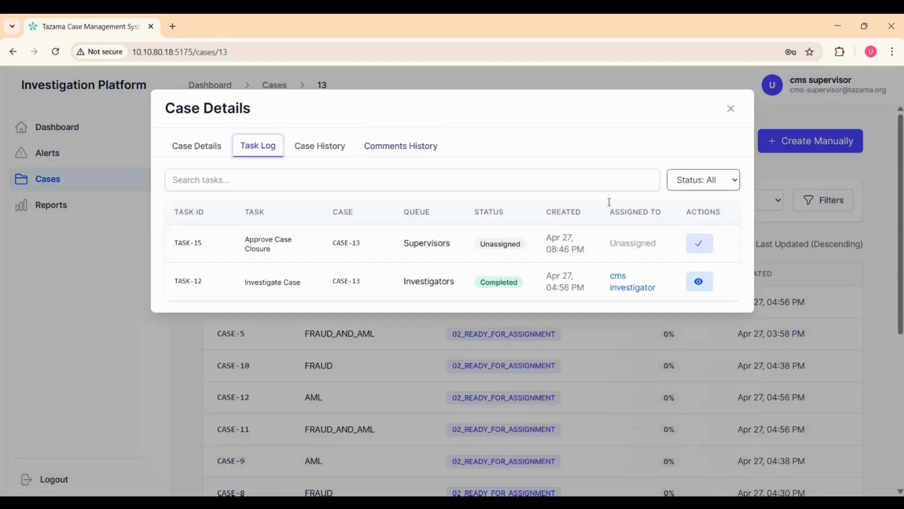
click(700, 243)
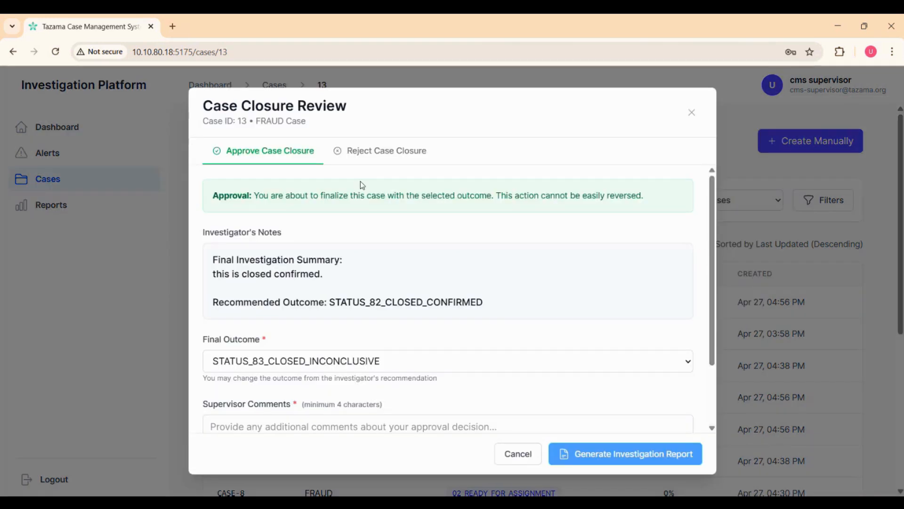
click(385, 158)
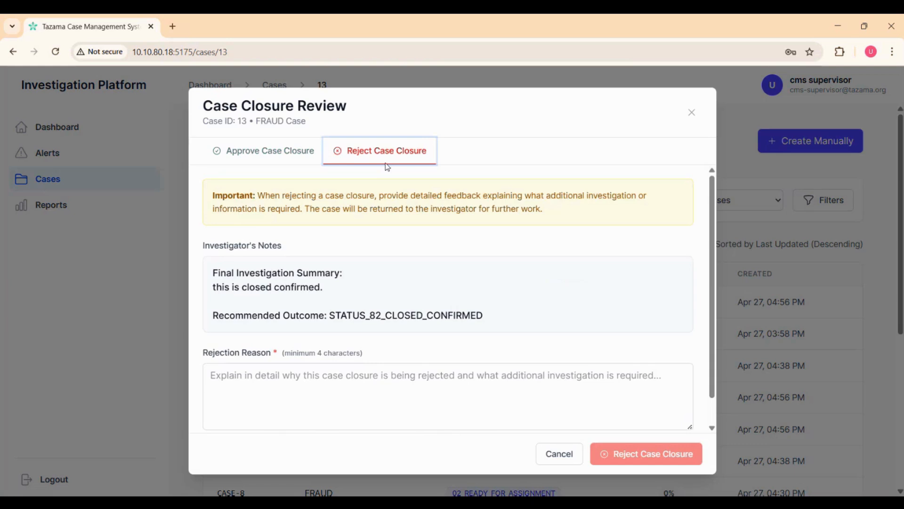
click(281, 149)
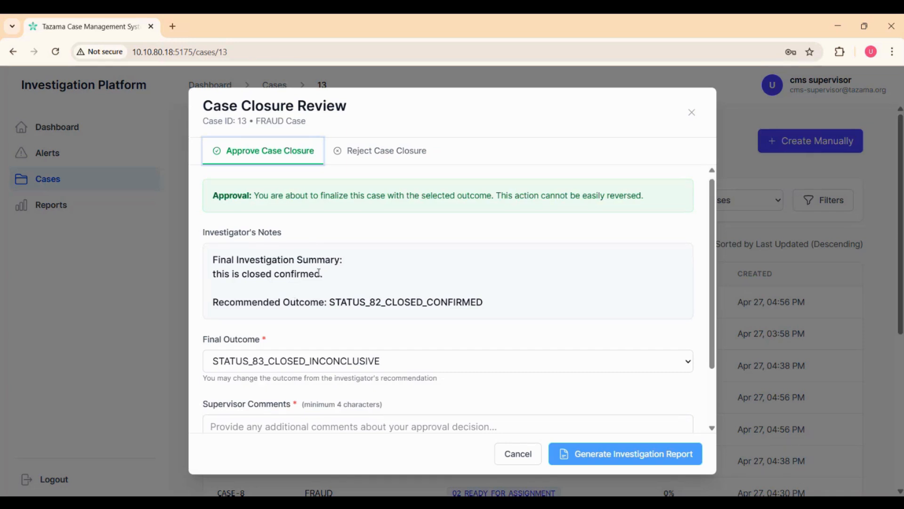
scroll(319, 273, down, 2)
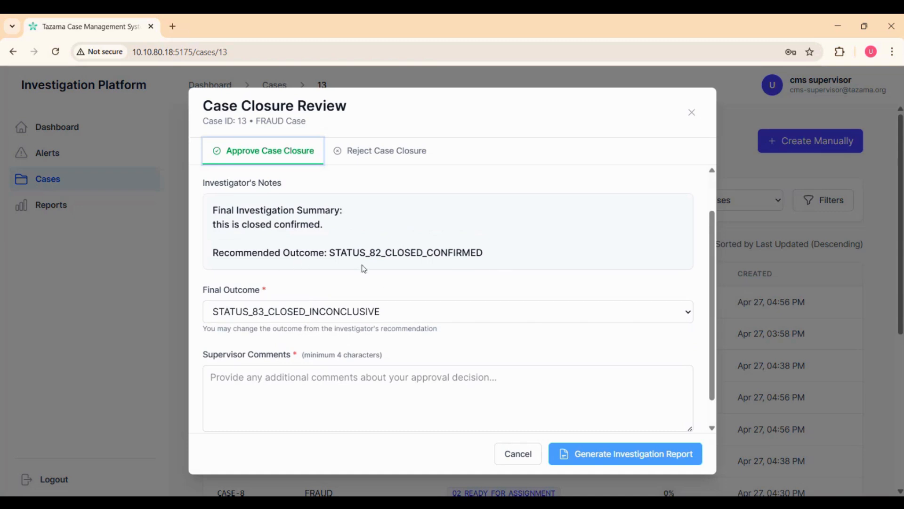
scroll(371, 262, down, 1)
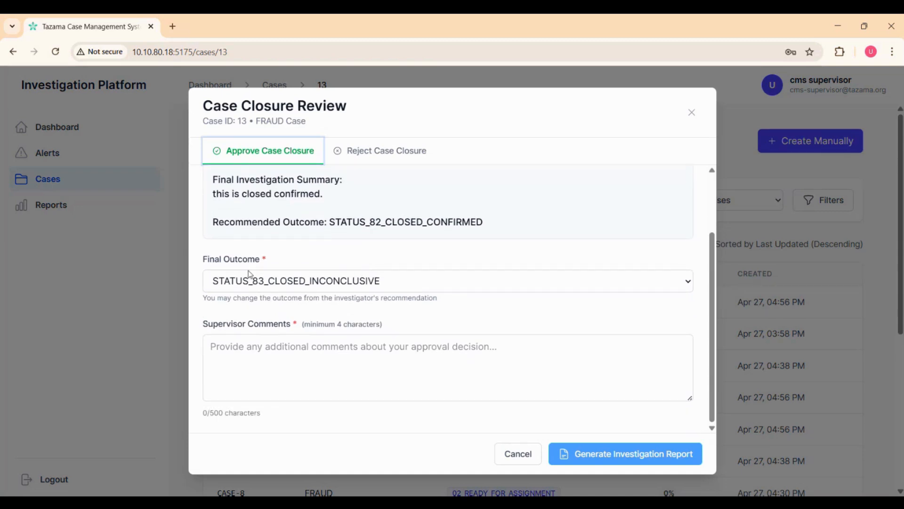
click(294, 287)
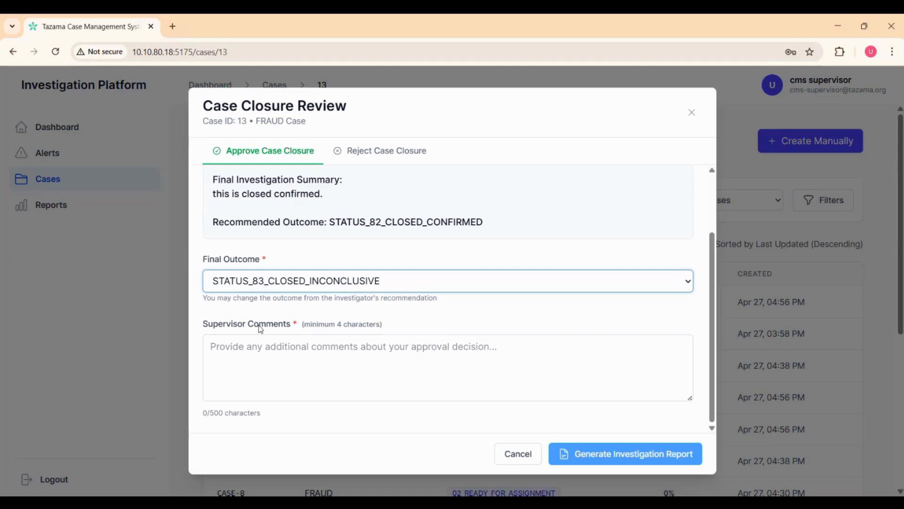
click(258, 348)
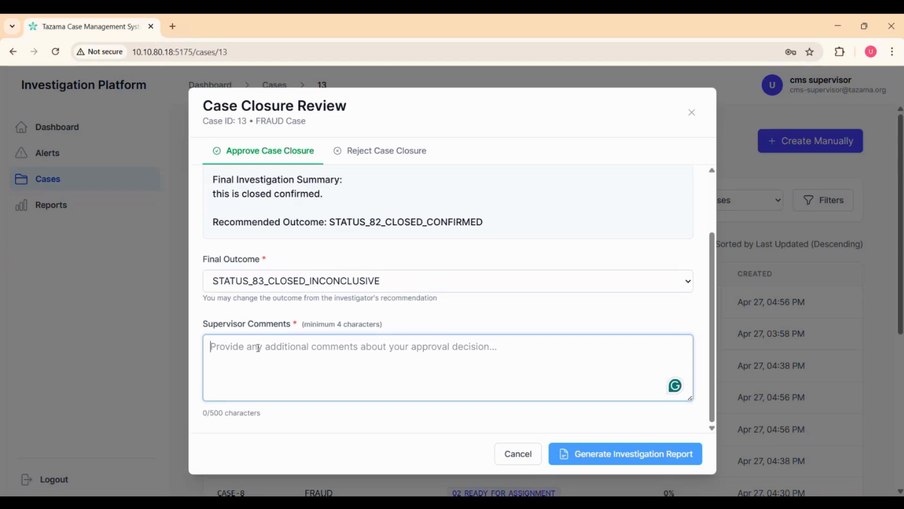
click(517, 461)
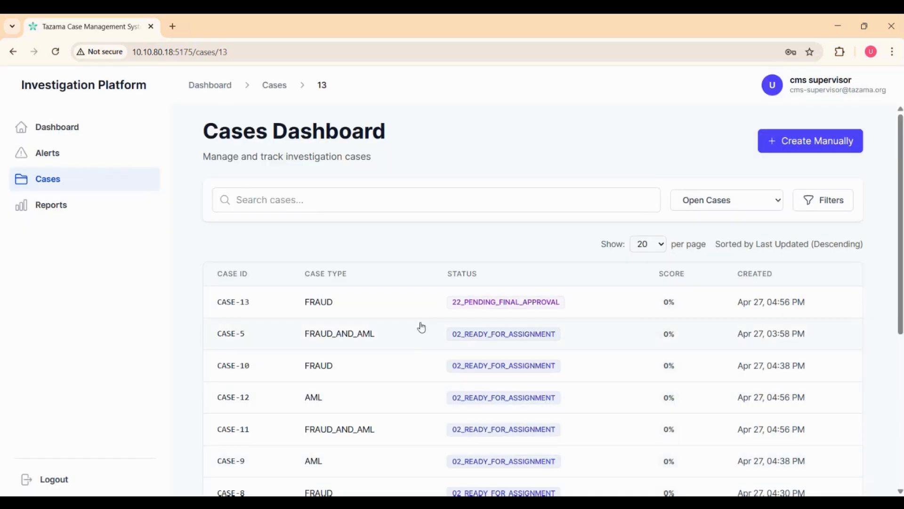
Reopen CASE-13 and inspect its Investigate Case task, from linked items and evidence through to the investigation summary, and close the task details.
click(405, 307)
click(250, 148)
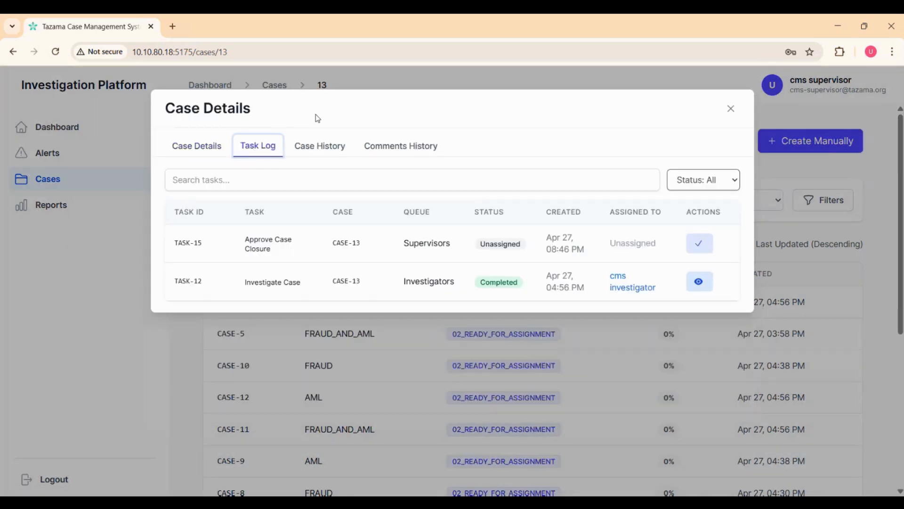
click(700, 281)
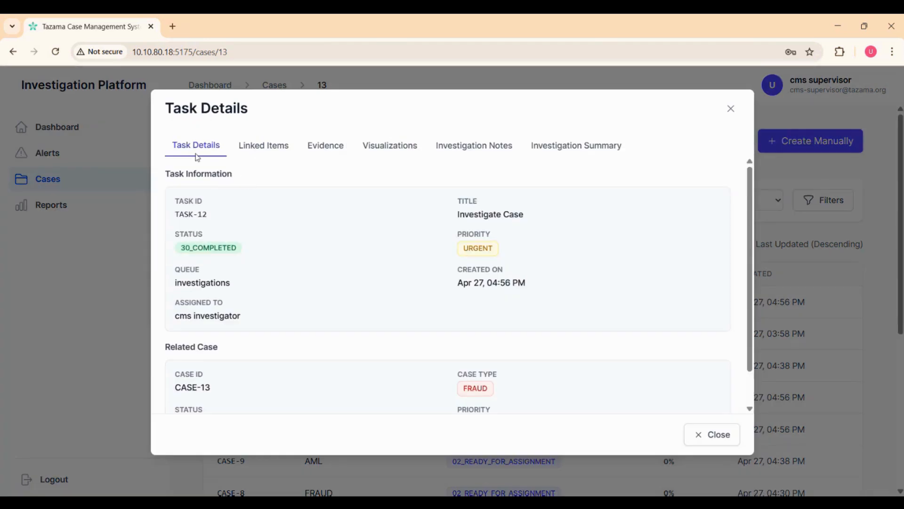
click(258, 153)
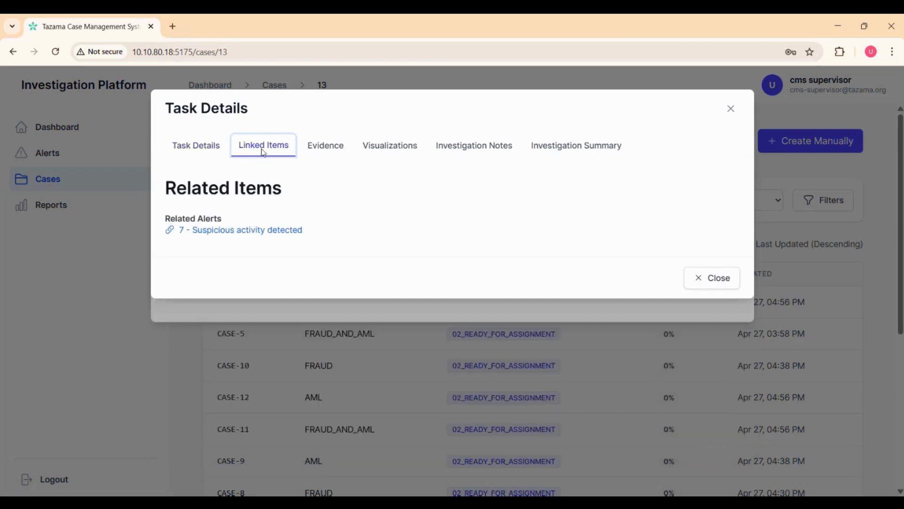
click(327, 154)
click(393, 152)
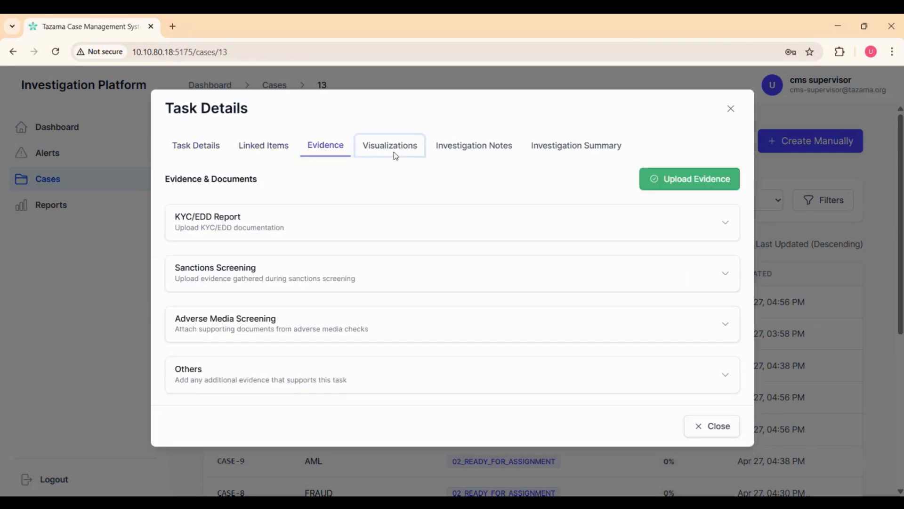
click(465, 154)
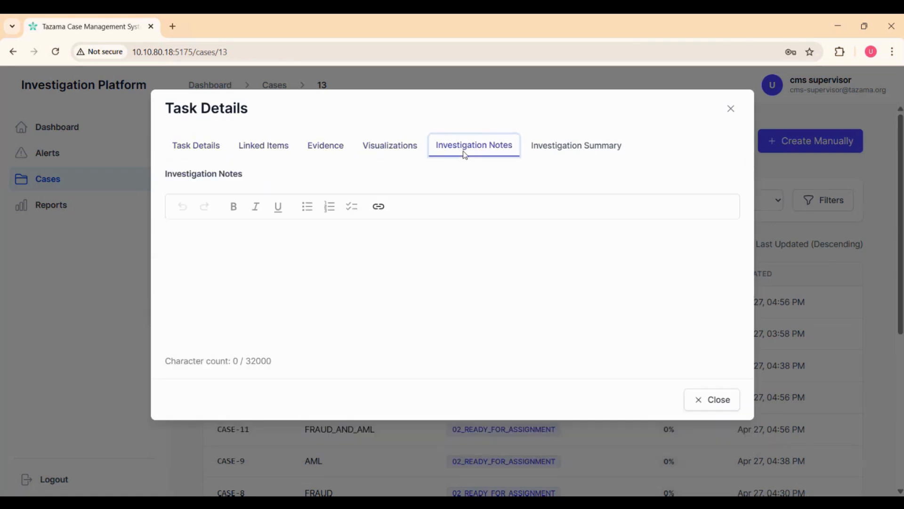
click(556, 149)
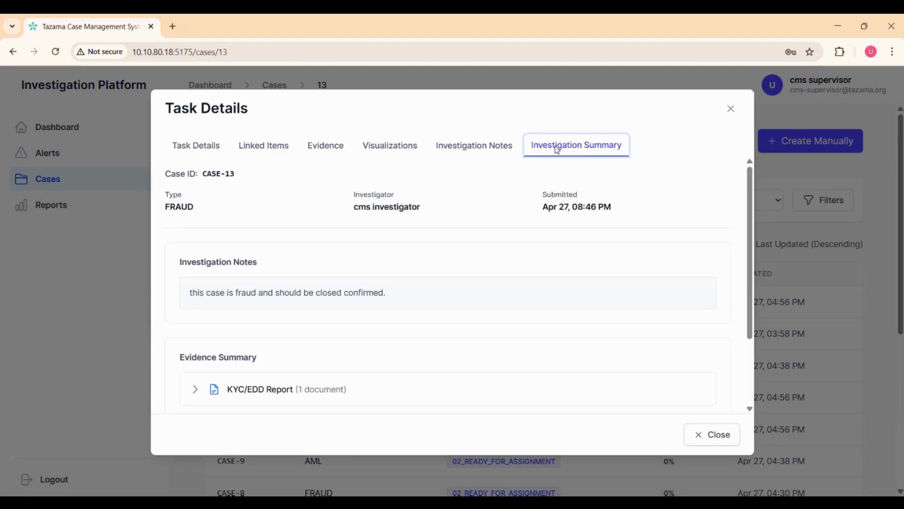
click(715, 440)
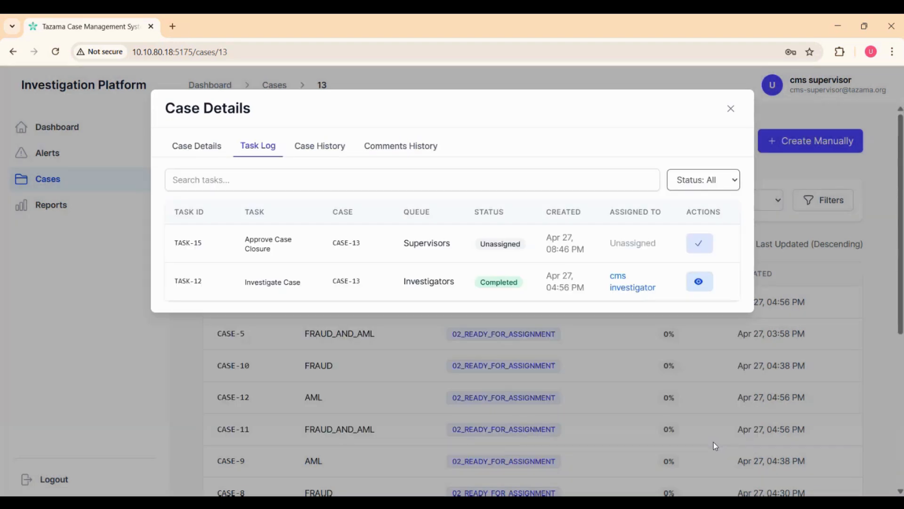
In the CASE-13 closure approval, set the final outcome to STATUS_82_CLOSED_CONFIRMED and enter the supervisor comment "this is a confirmed.".
click(700, 244)
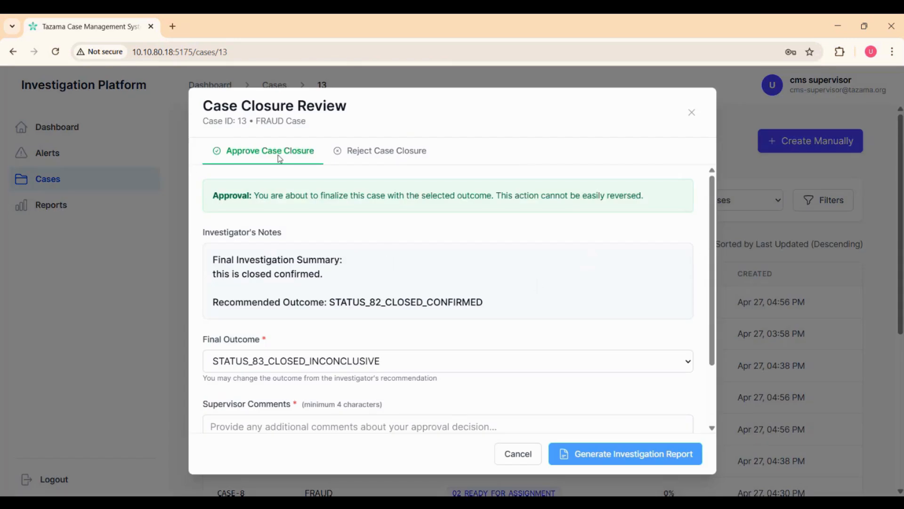
scroll(375, 356, down, 2)
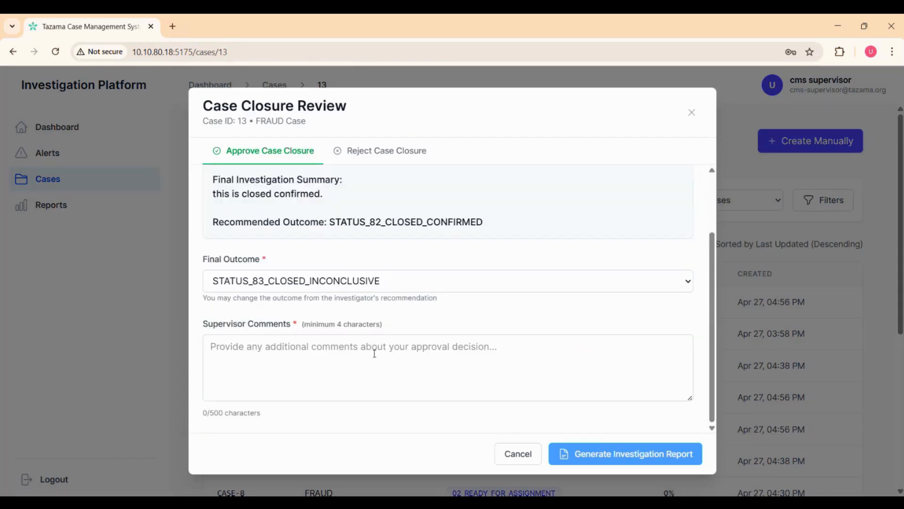
click(330, 289)
click(332, 338)
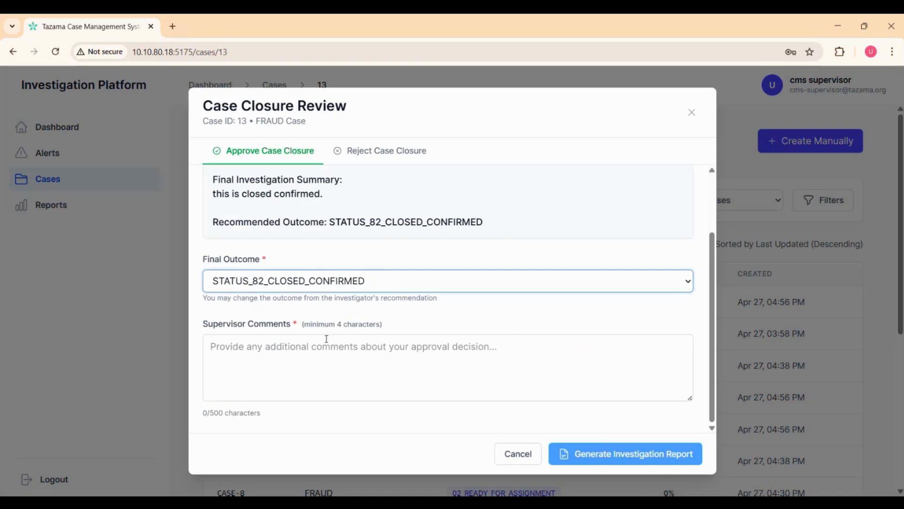
click(296, 355)
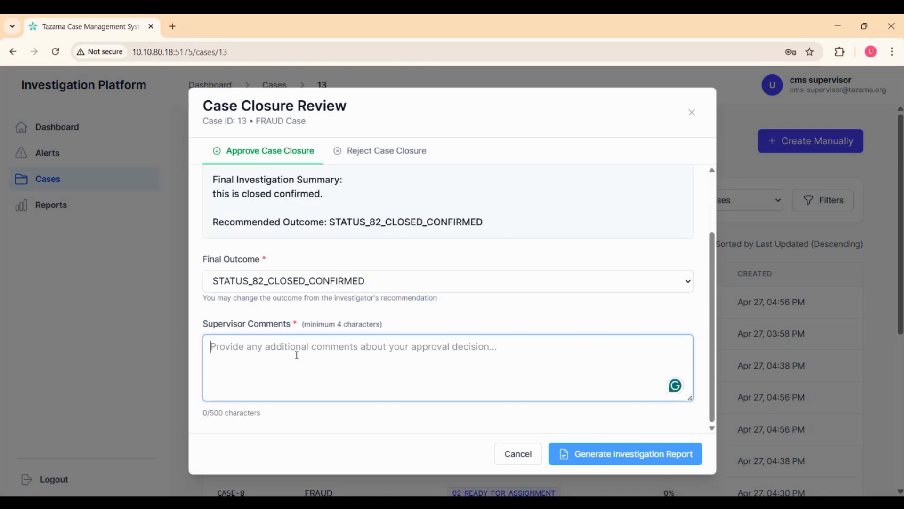
text(this )
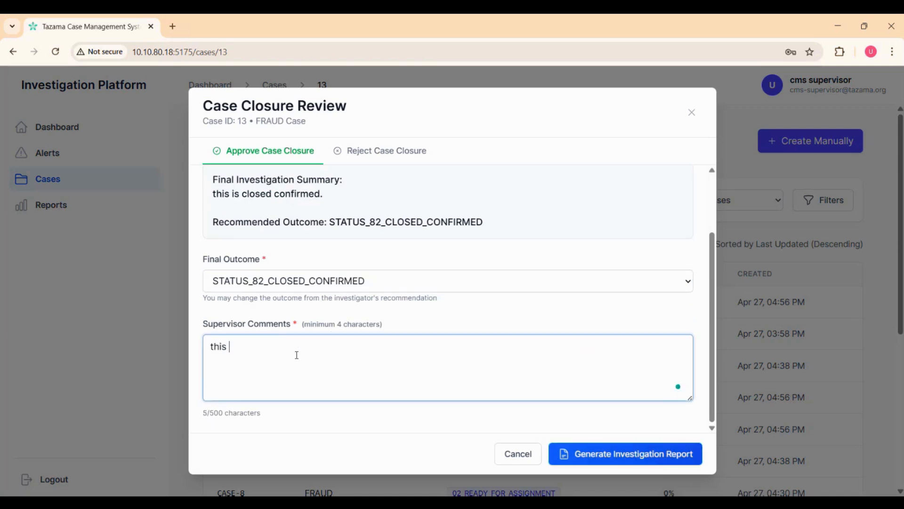
text(is a confirmed)
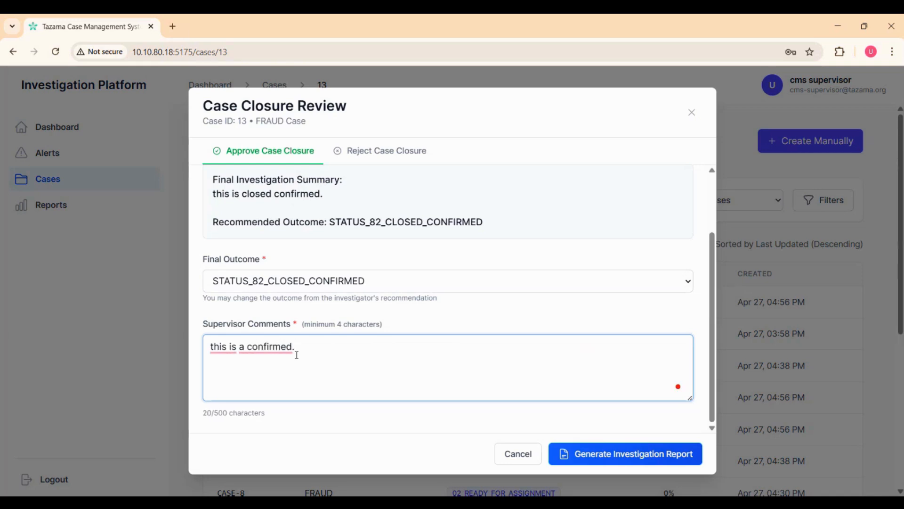
Complete the supervisor comment as "this is a confirmed case of fraud" and generate the investigation report for Case 13.
text( case of fraud)
click(598, 460)
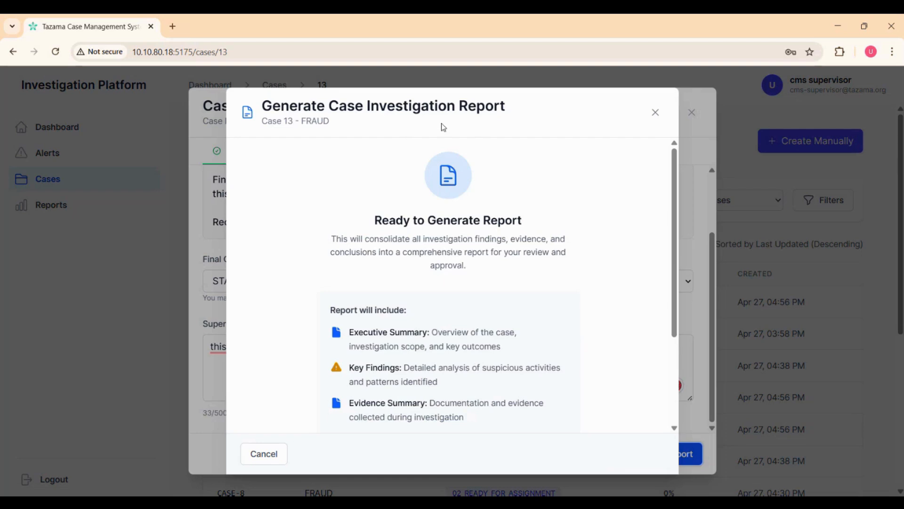
scroll(484, 304, down, 3)
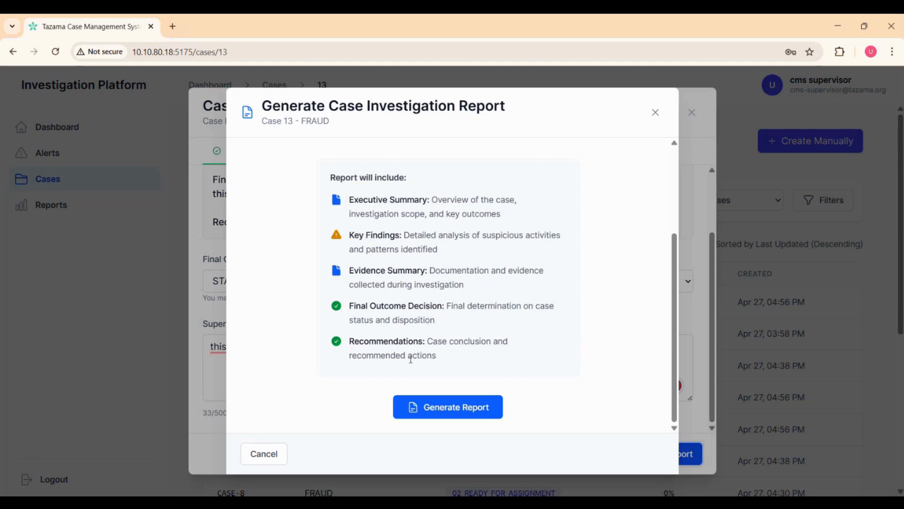
click(451, 408)
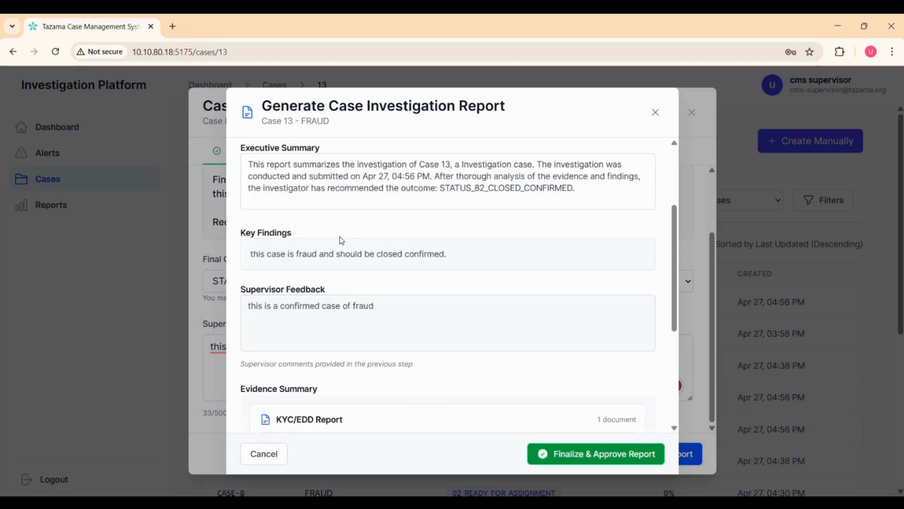
Review the generated report from its executive summary through the recommendations and conclusions, and finalize and approve it.
scroll(326, 200, down, 2)
scroll(327, 203, down, 3)
scroll(328, 203, up, 7)
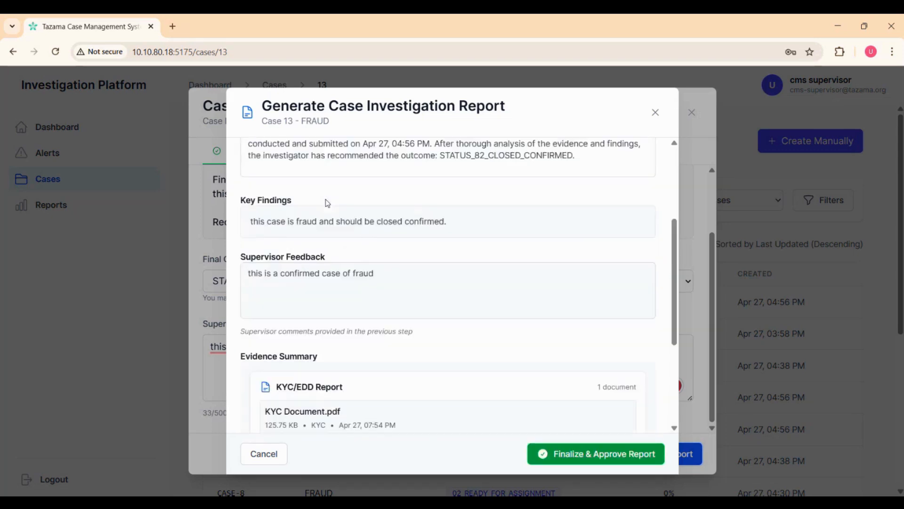
scroll(327, 203, down, 5)
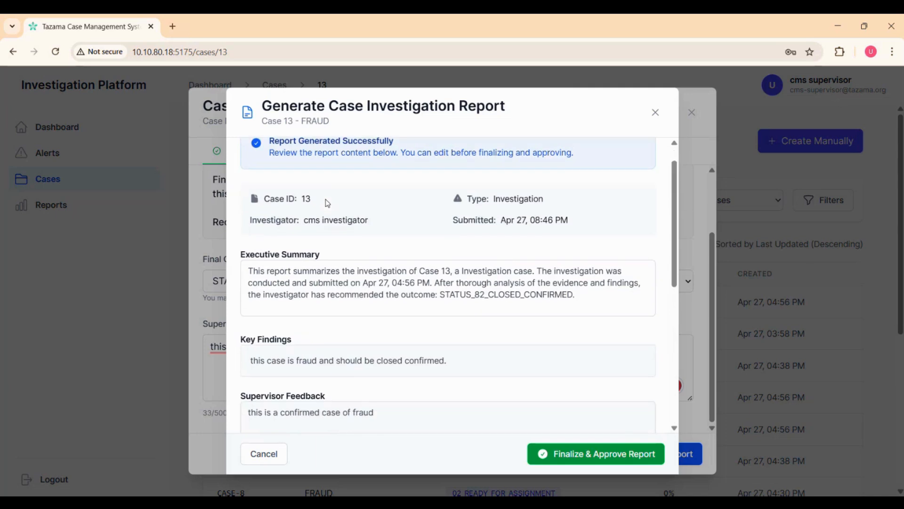
scroll(326, 200, down, 3)
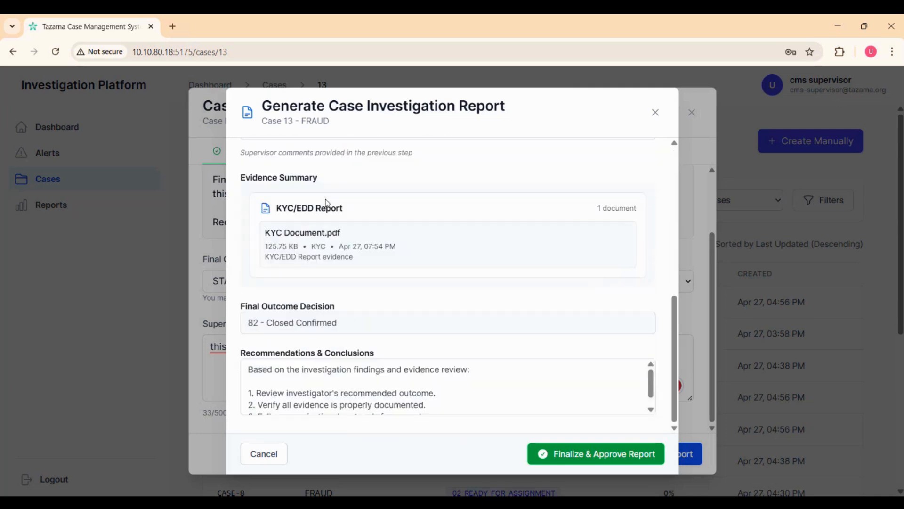
click(257, 368)
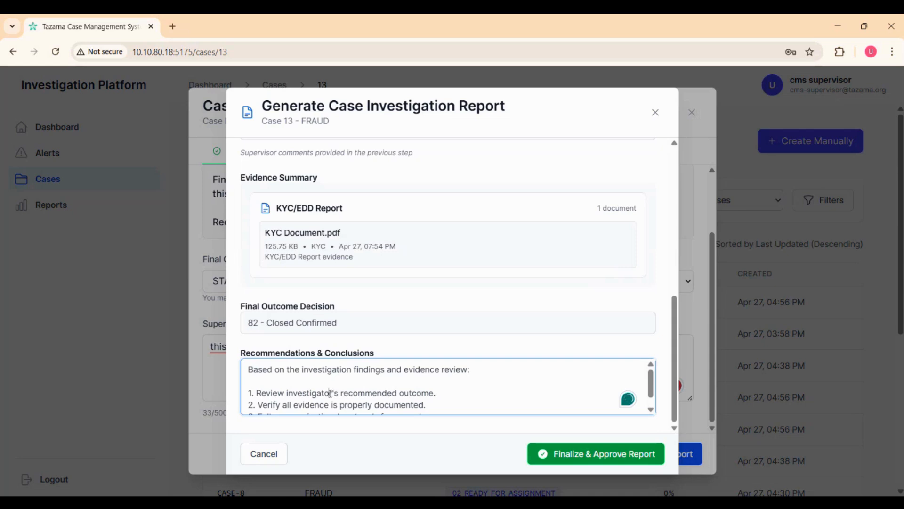
scroll(330, 393, down, 1)
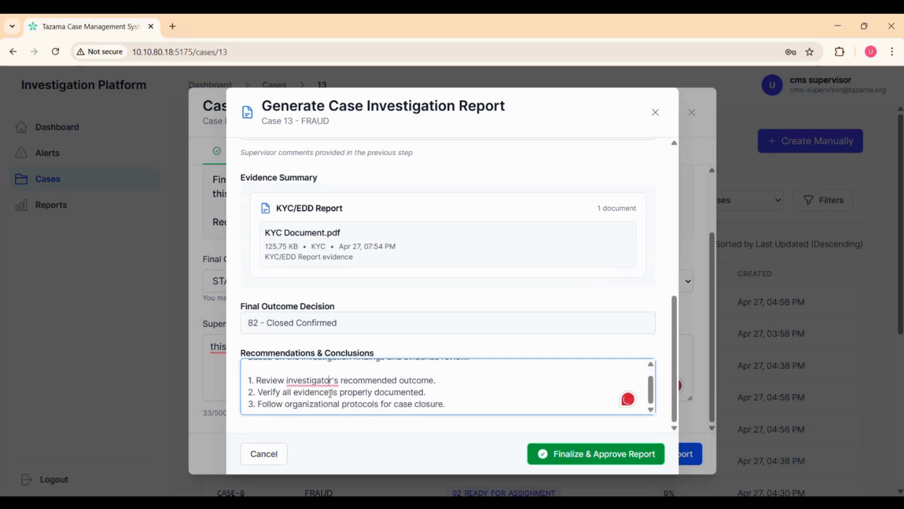
click(580, 453)
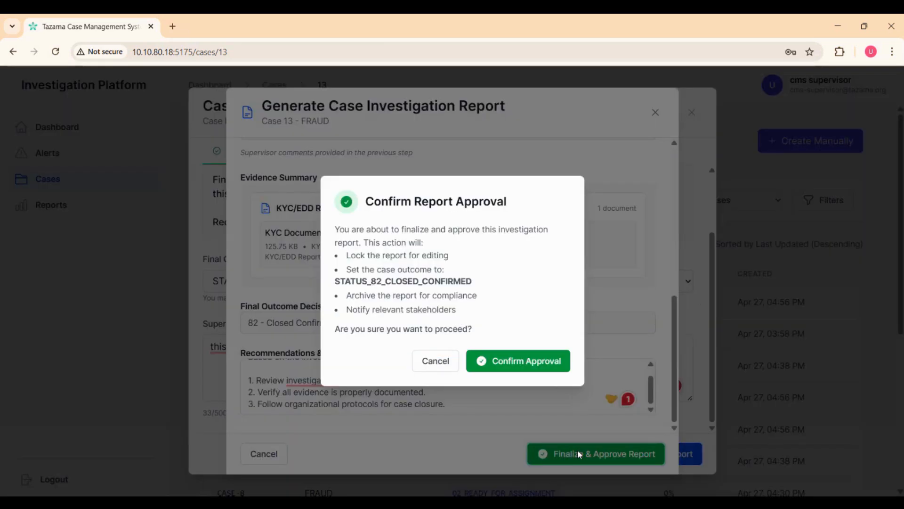
click(543, 360)
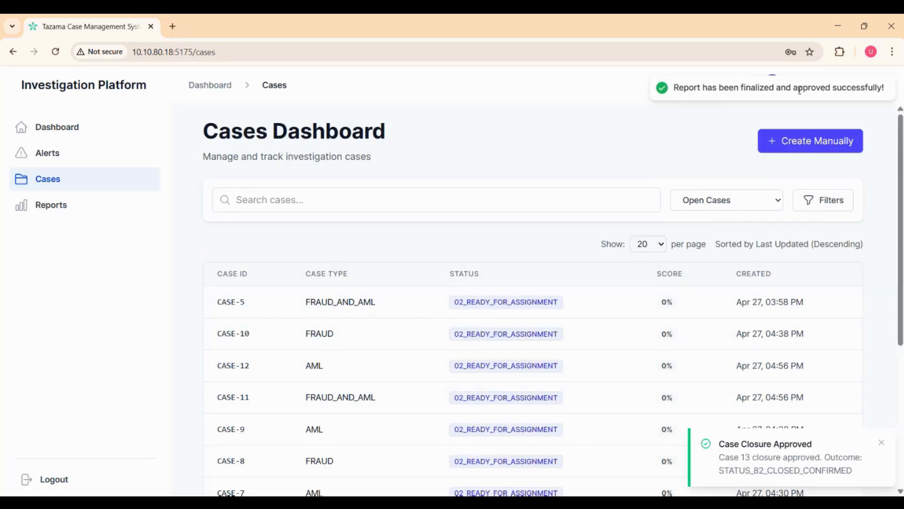
Filter the cases dashboard to Closed Cases and open the details of CASE-13.
click(692, 204)
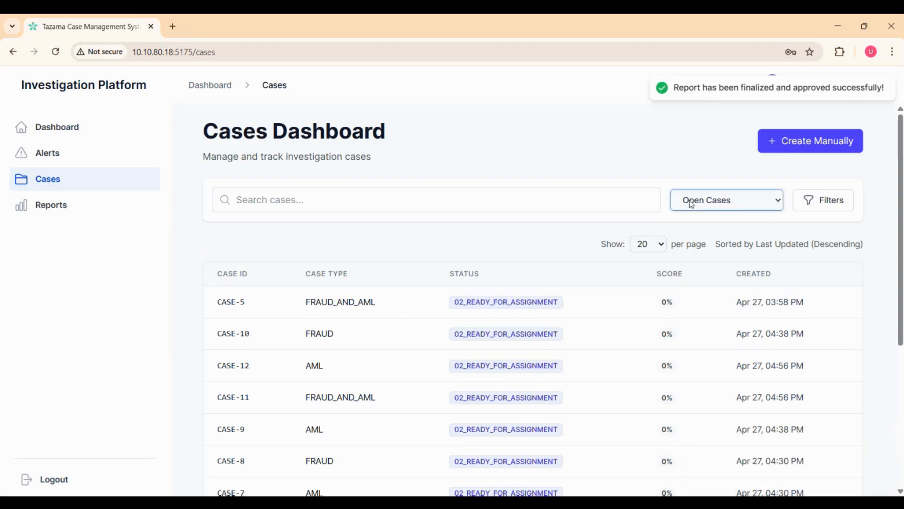
click(694, 246)
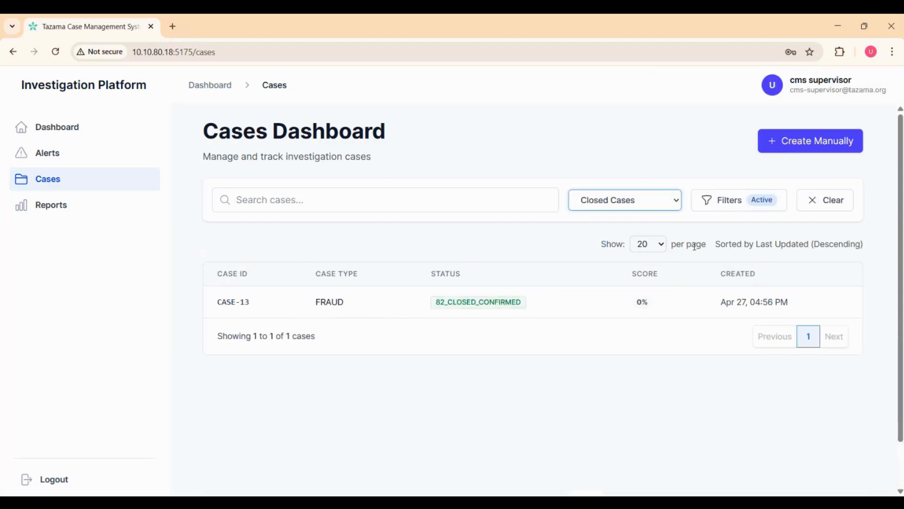
click(436, 307)
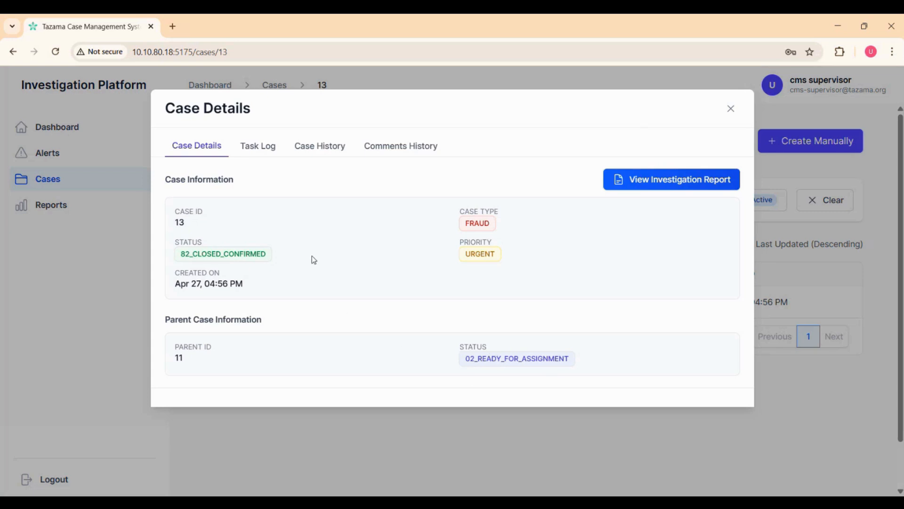
View the CASE-13 investigation report, read both pages from case information to the report end, and return to the case details.
click(654, 180)
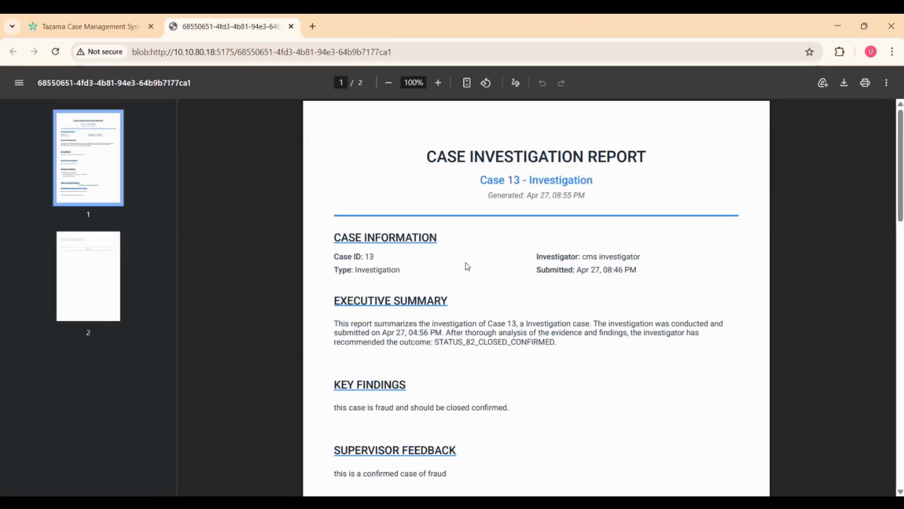
scroll(467, 267, down, 2)
scroll(467, 267, down, 2)
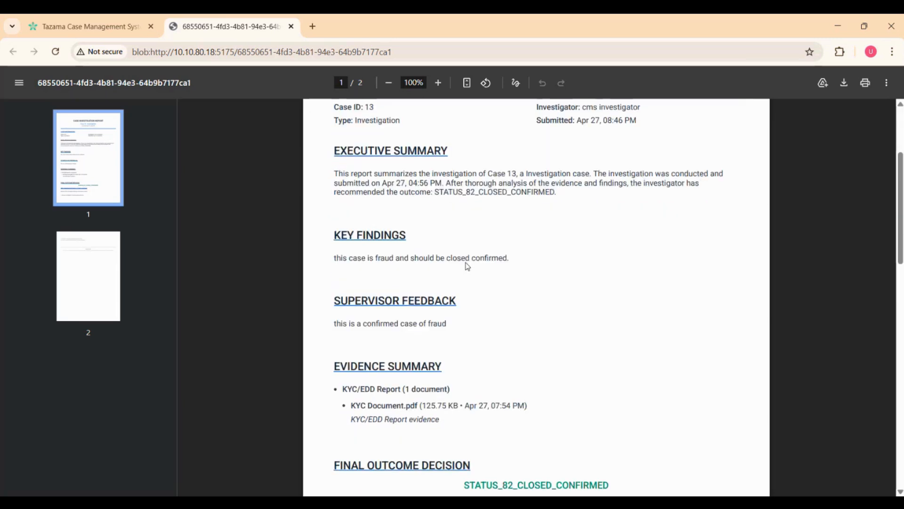
scroll(467, 266, down, 2)
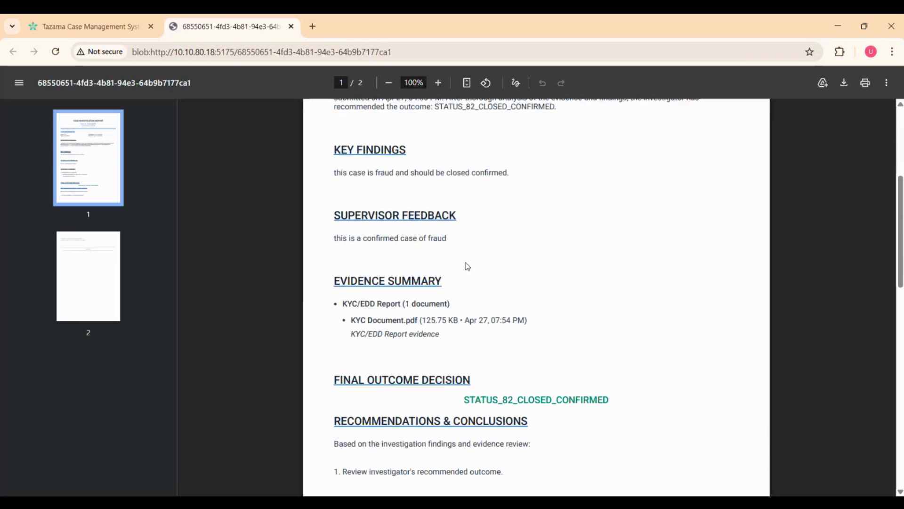
scroll(467, 266, down, 1)
scroll(467, 266, down, 3)
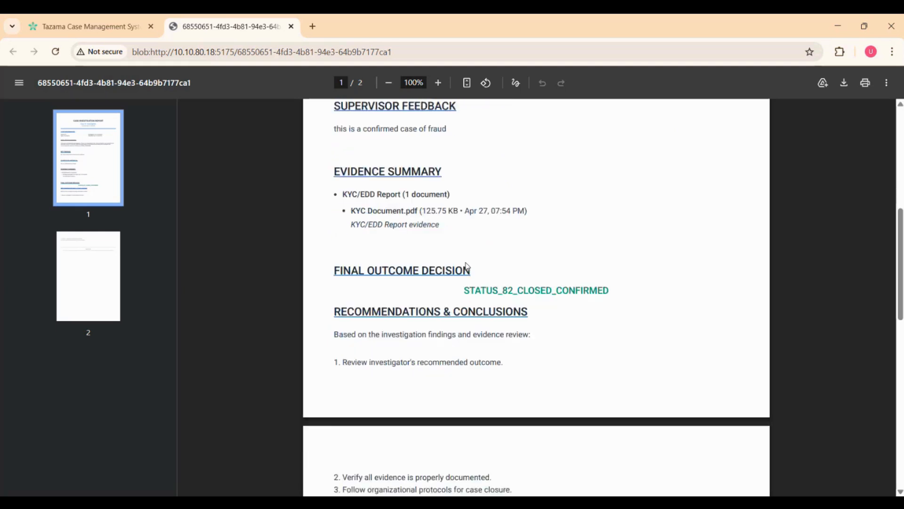
scroll(467, 266, down, 2)
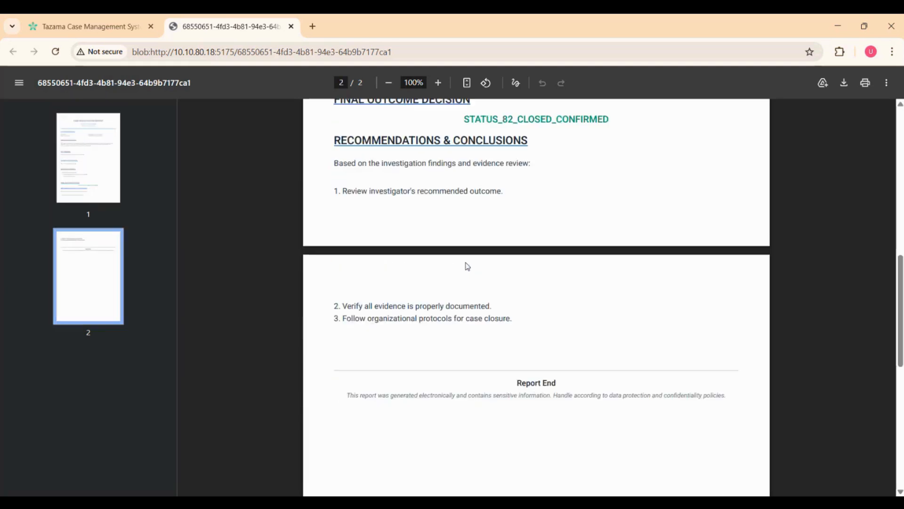
scroll(468, 267, up, 4)
scroll(468, 266, up, 3)
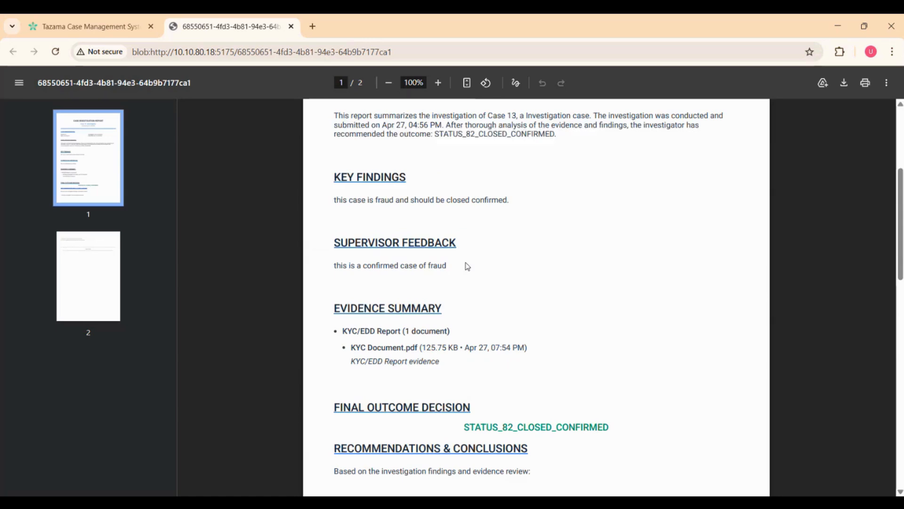
click(91, 25)
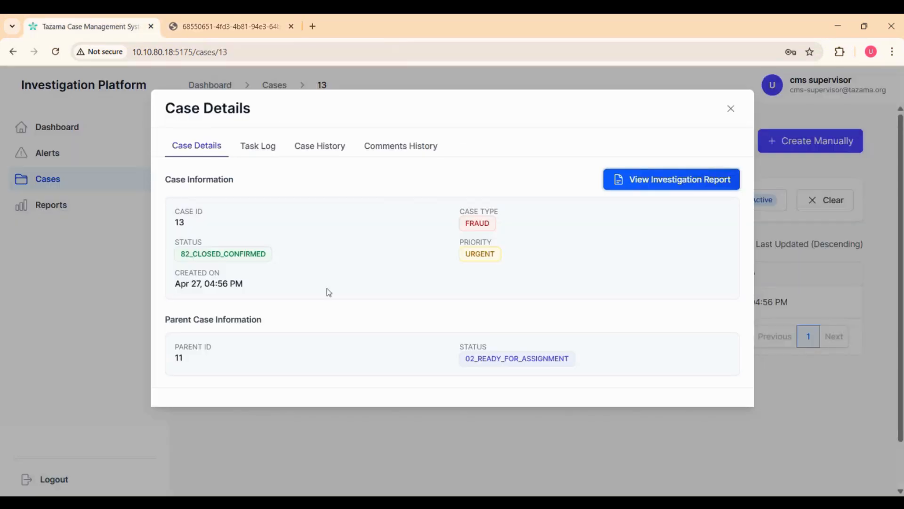